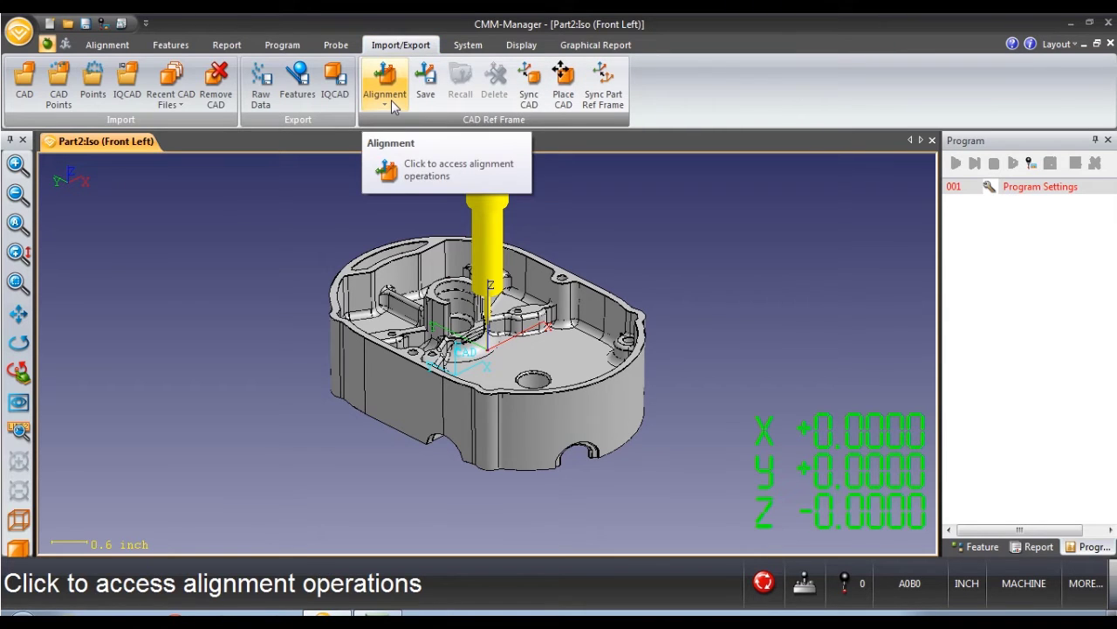
# Turn the housing to its flat side and level the CAD reference frame to Plane_40.
pyautogui.click(19, 344)
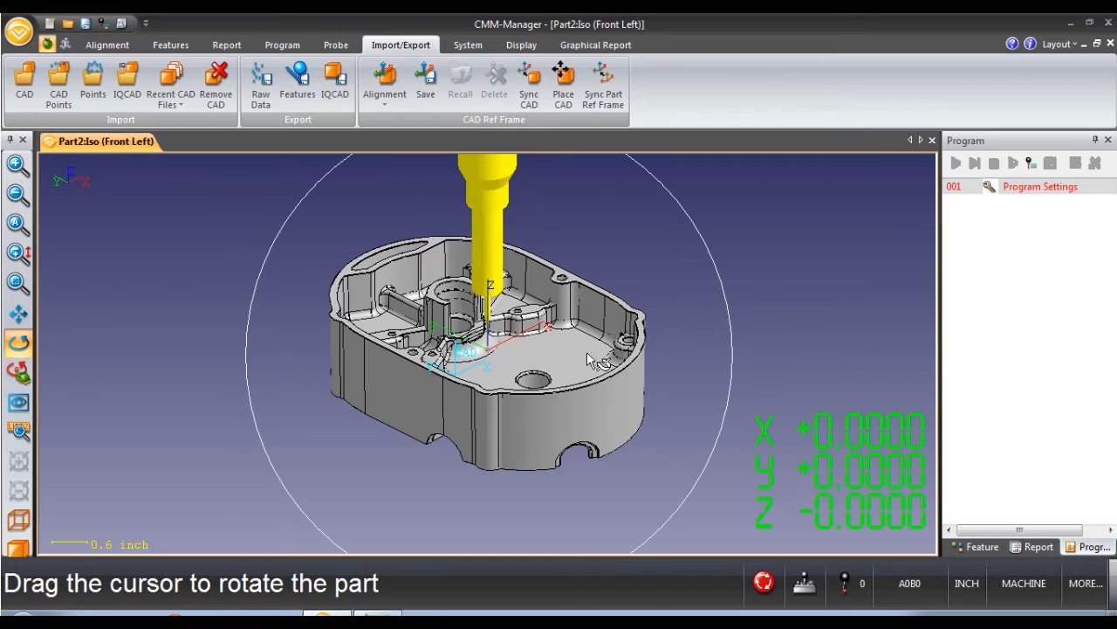
pyautogui.moveTo(636, 282)
pyautogui.mouseDown()
pyautogui.moveTo(404, 265)
pyautogui.moveTo(519, 345)
pyautogui.moveTo(380, 245)
pyautogui.moveTo(349, 179)
pyautogui.moveTo(449, 179)
pyautogui.moveTo(464, 204)
pyautogui.moveTo(441, 200)
pyautogui.moveTo(484, 231)
pyautogui.moveTo(449, 218)
pyautogui.mouseUp()
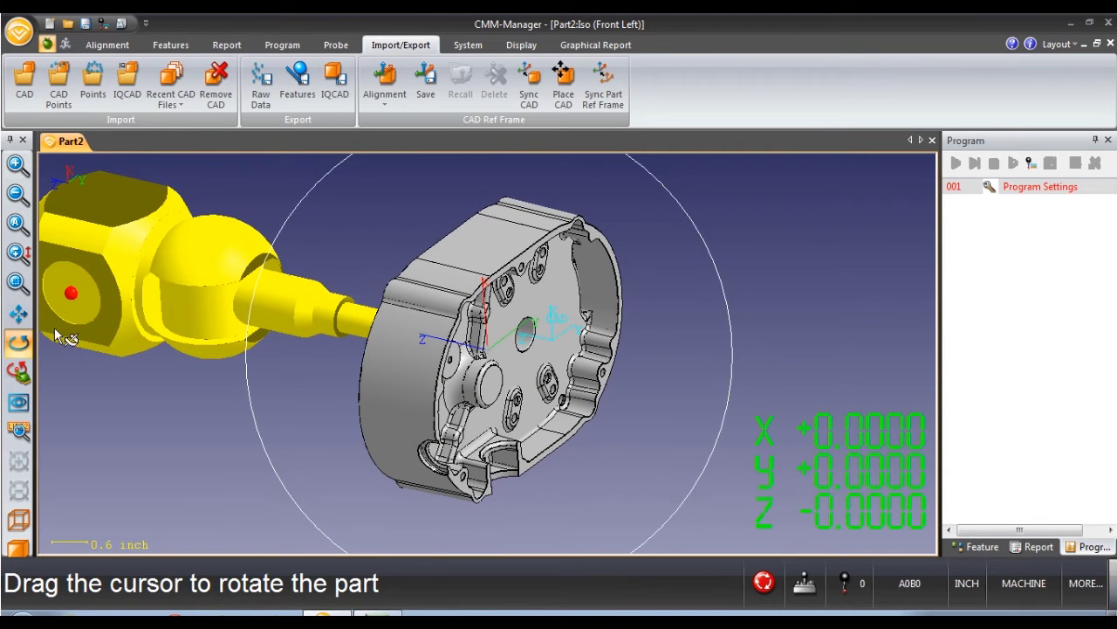
pyautogui.click(17, 342)
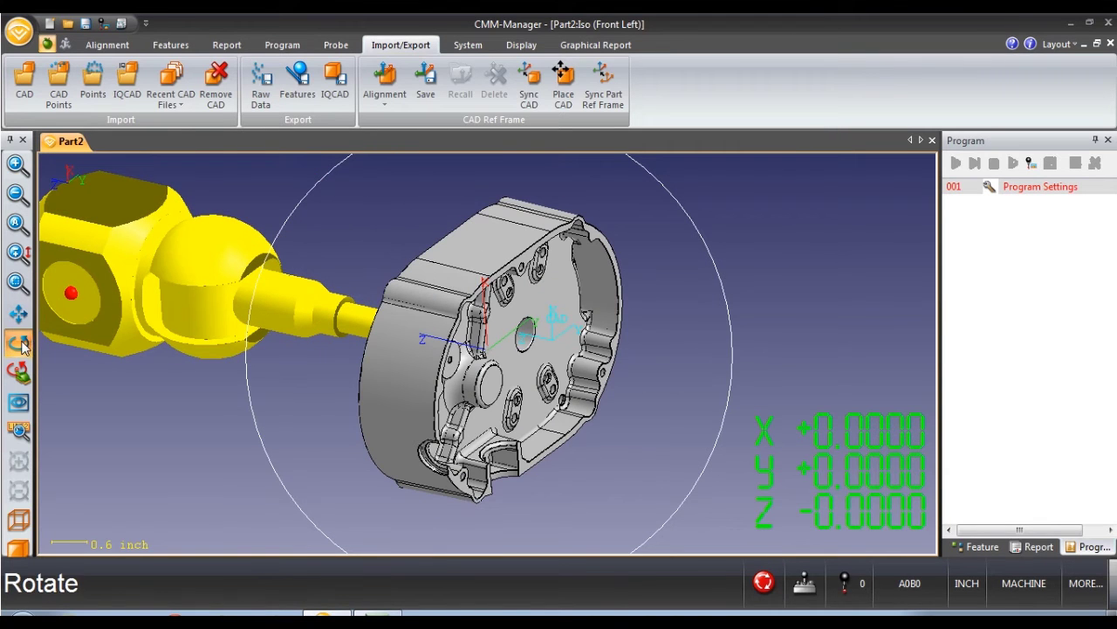
pyautogui.click(383, 106)
pyautogui.click(403, 122)
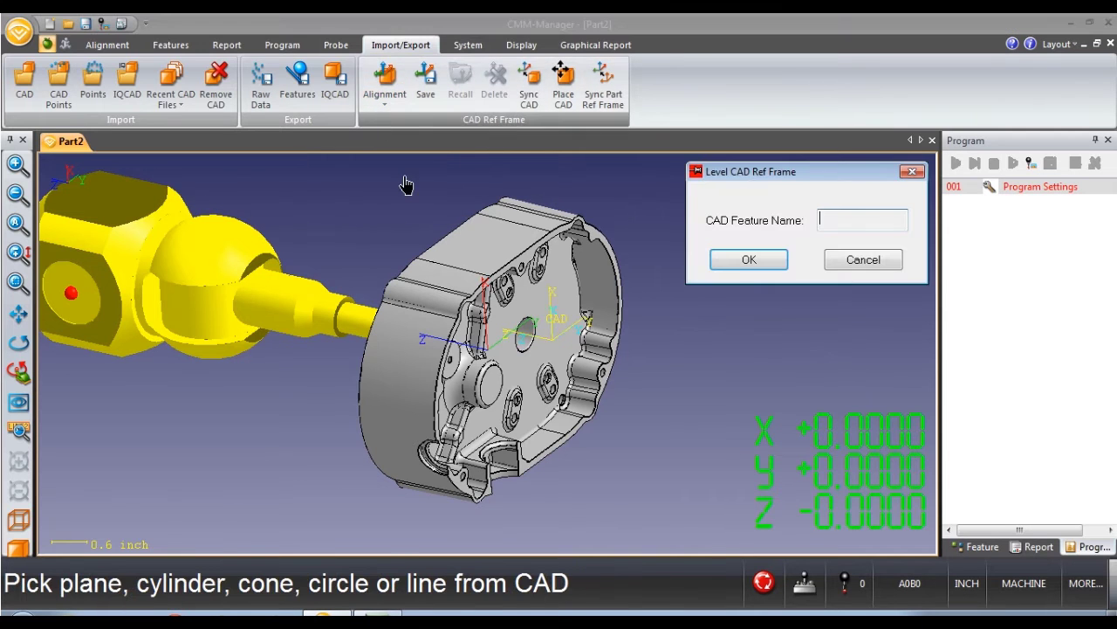
pyautogui.click(526, 475)
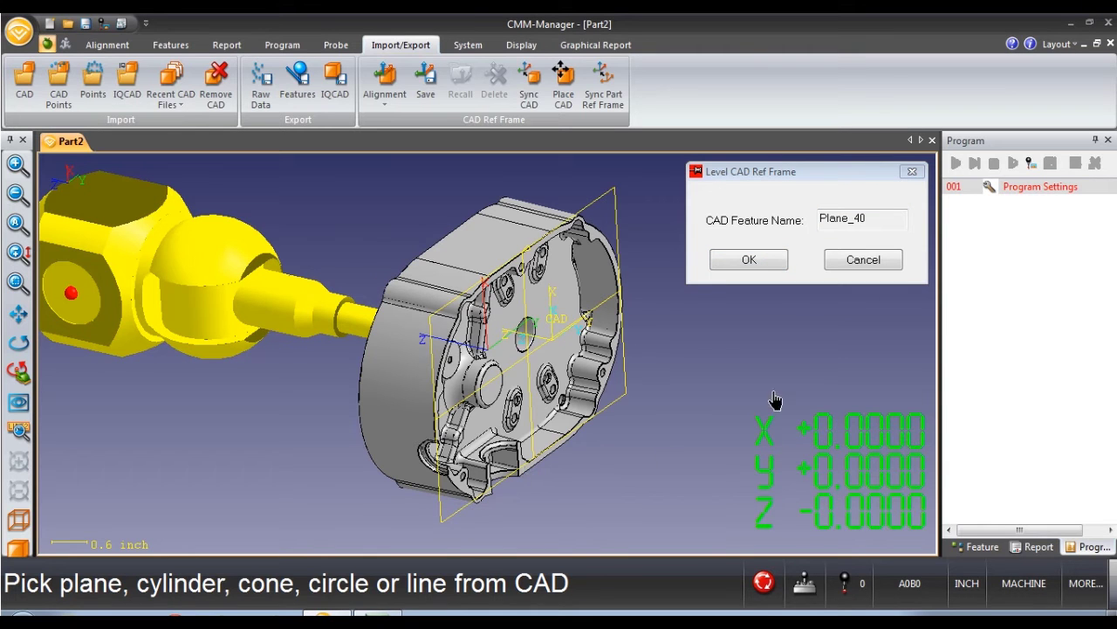
pyautogui.click(749, 259)
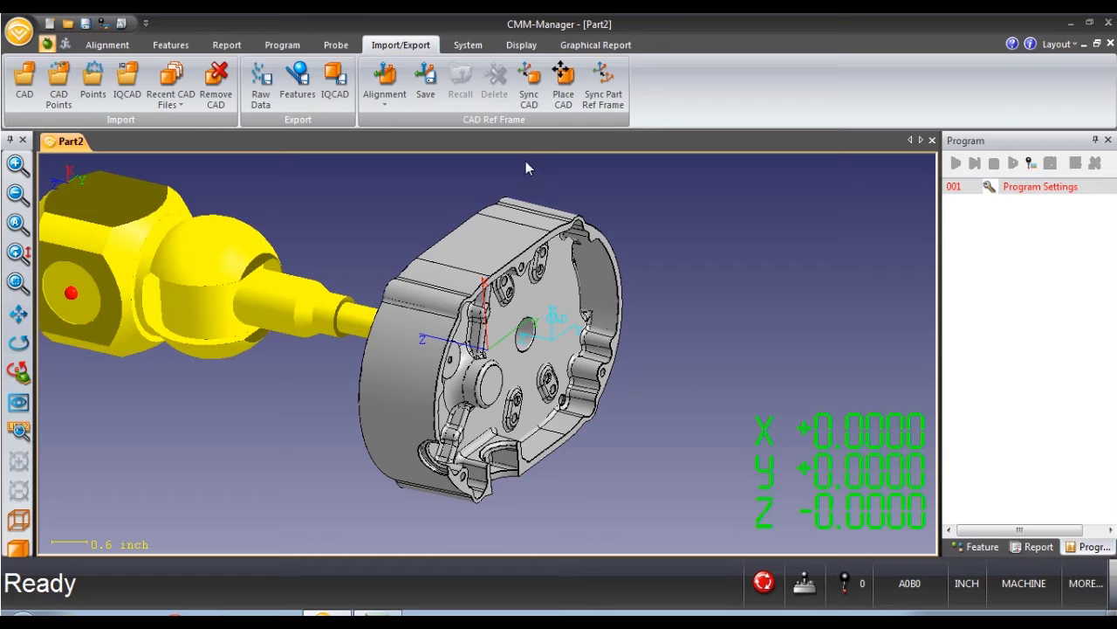
# Sync CAD to the part frame, moving the model with its CAD frame, then zoom in on the face.
pyautogui.click(539, 92)
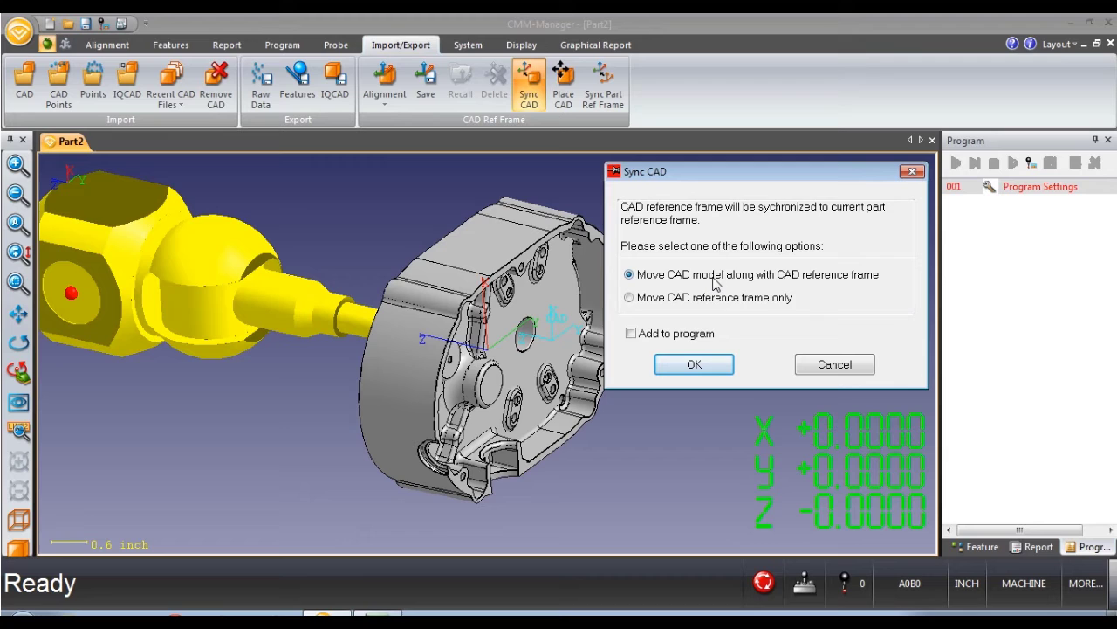
pyautogui.click(721, 374)
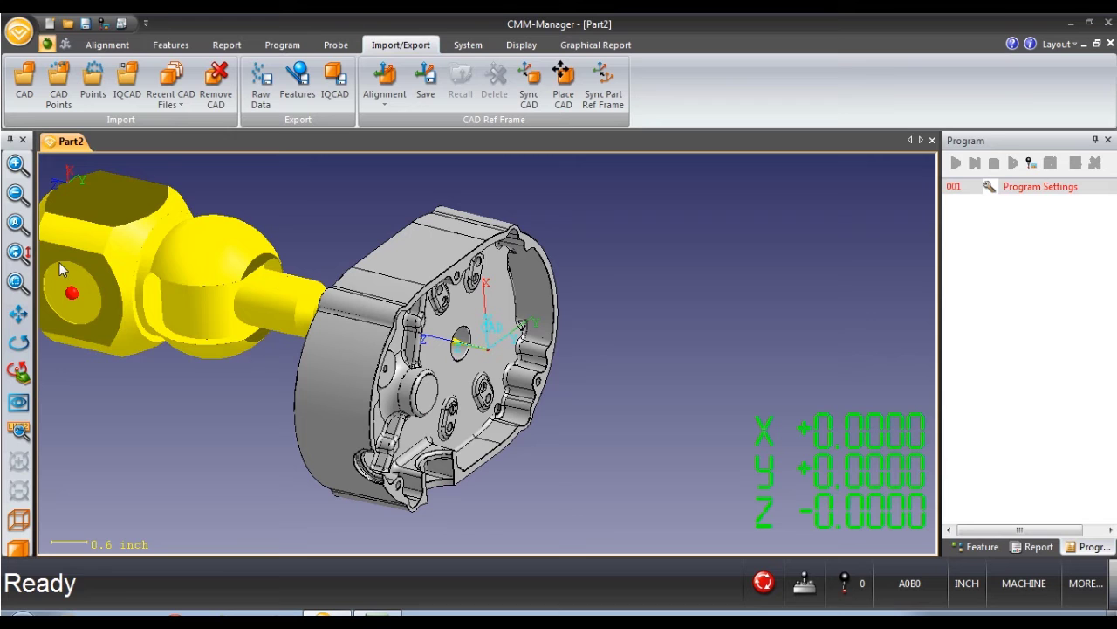
pyautogui.click(17, 252)
pyautogui.moveTo(472, 345)
pyautogui.mouseDown()
pyautogui.moveTo(479, 373)
pyautogui.moveTo(491, 367)
pyautogui.mouseUp()
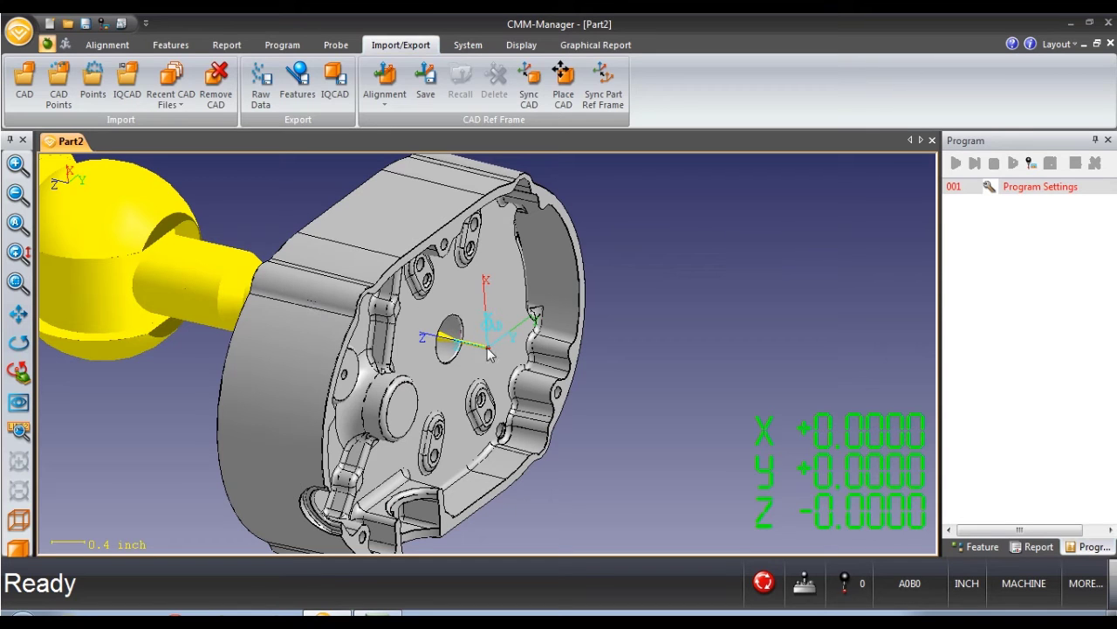
# Rotate the CAD reference frame about the Y axis by an angle of 90°, applying and confirming.
pyautogui.click(390, 105)
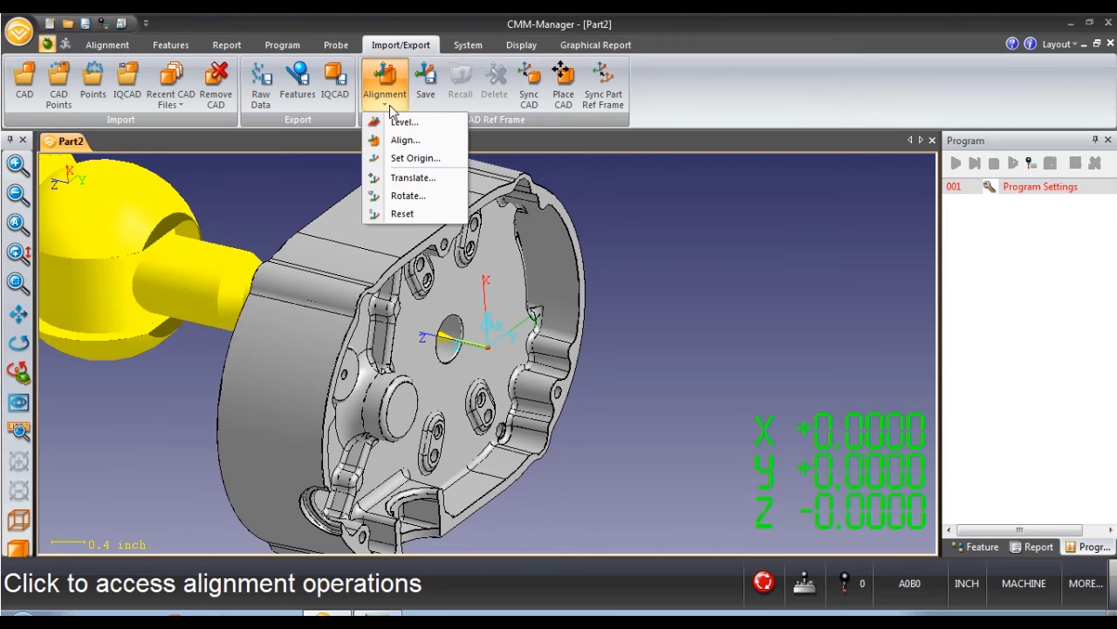
pyautogui.click(407, 198)
pyautogui.click(724, 243)
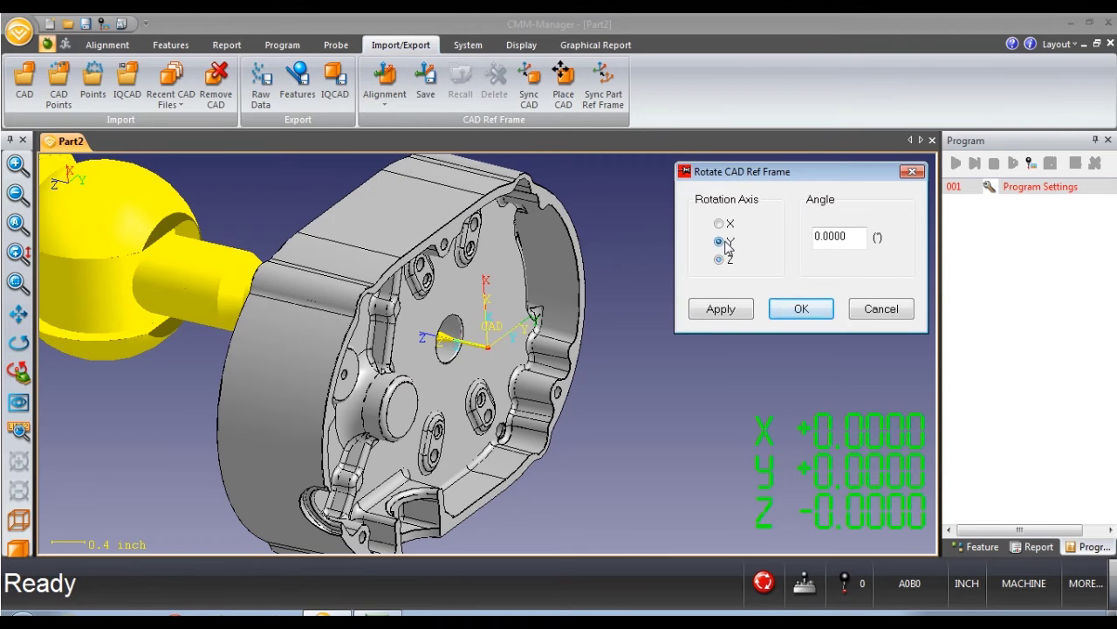
pyautogui.click(816, 236)
pyautogui.write('9')
pyautogui.click(718, 310)
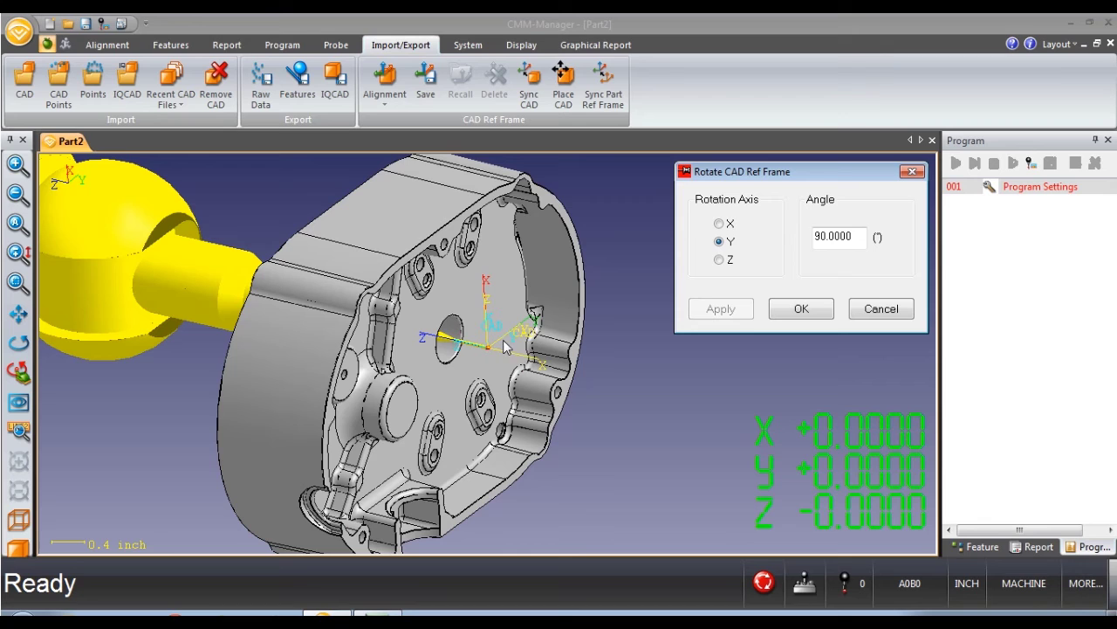
pyautogui.click(802, 310)
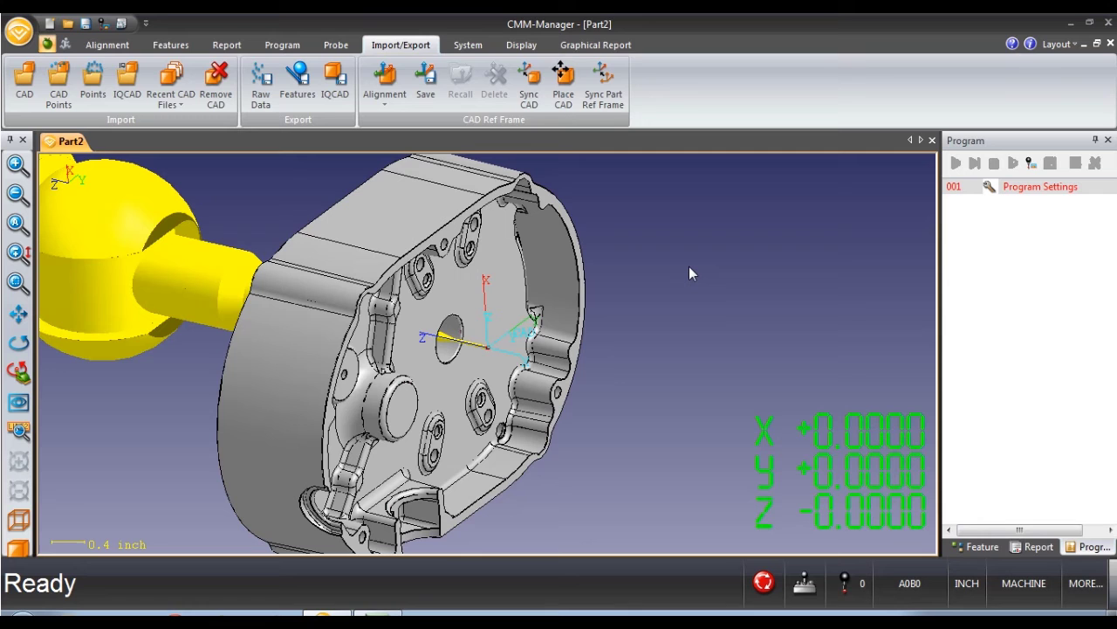
# Re-sync the rotated CAD frame to the part frame and show the housing in Isometric - Front Right view.
pyautogui.click(541, 98)
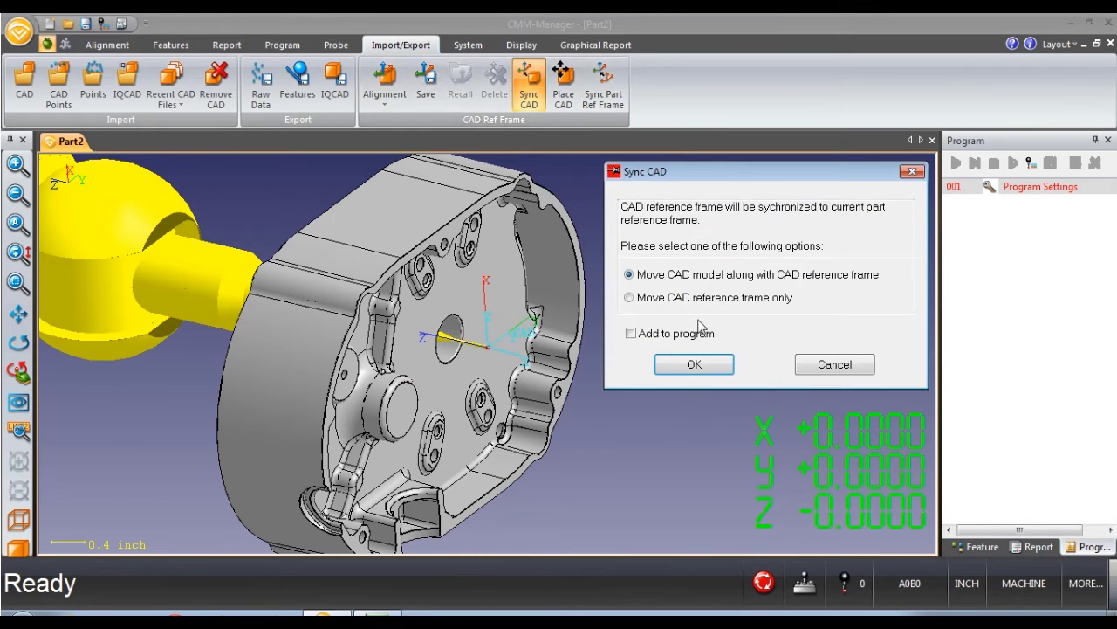
pyautogui.click(714, 365)
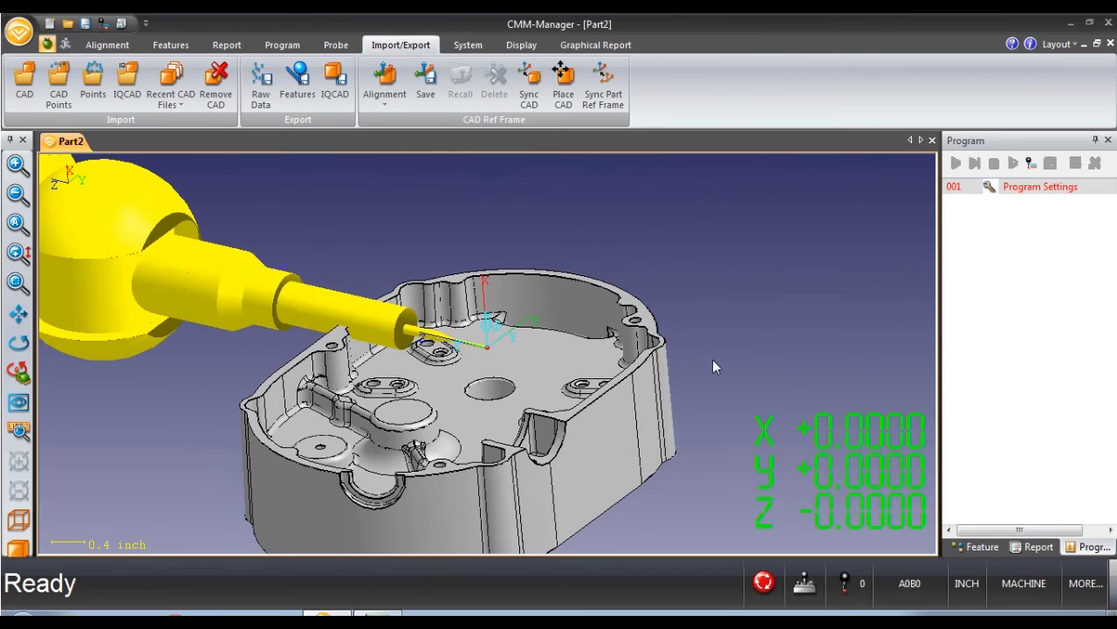
pyautogui.rightClick(740, 273)
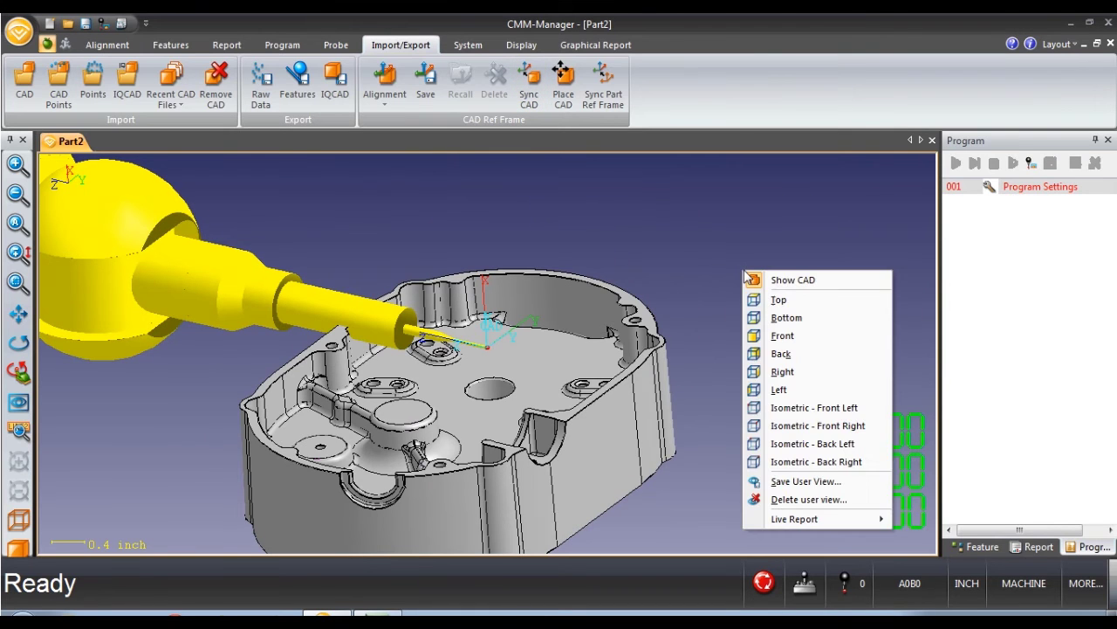
pyautogui.click(781, 424)
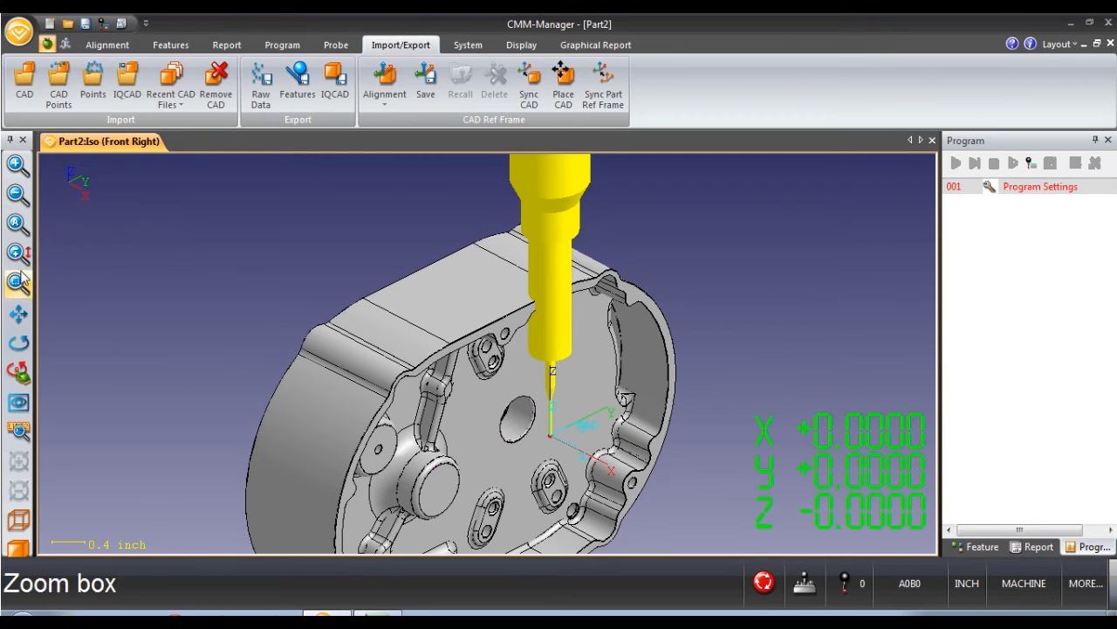
pyautogui.click(17, 313)
pyautogui.moveTo(330, 397); pyautogui.dragTo(357, 261)
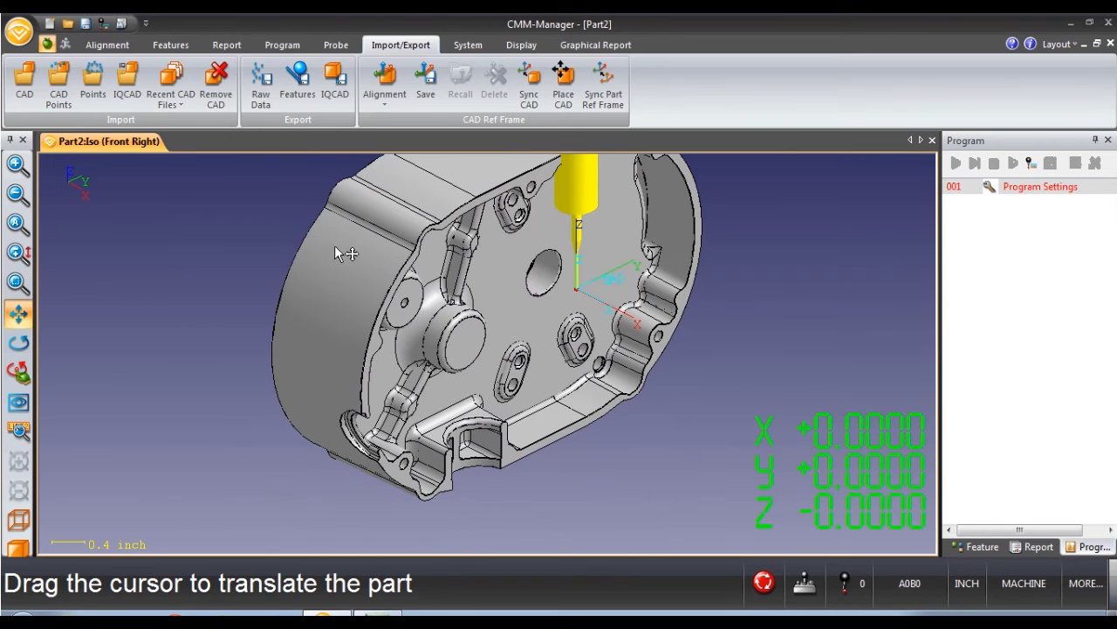
# Set the CAD frame origin on hole Arc_3823 with X unchecked, so only Y and Z shift.
pyautogui.click(386, 102)
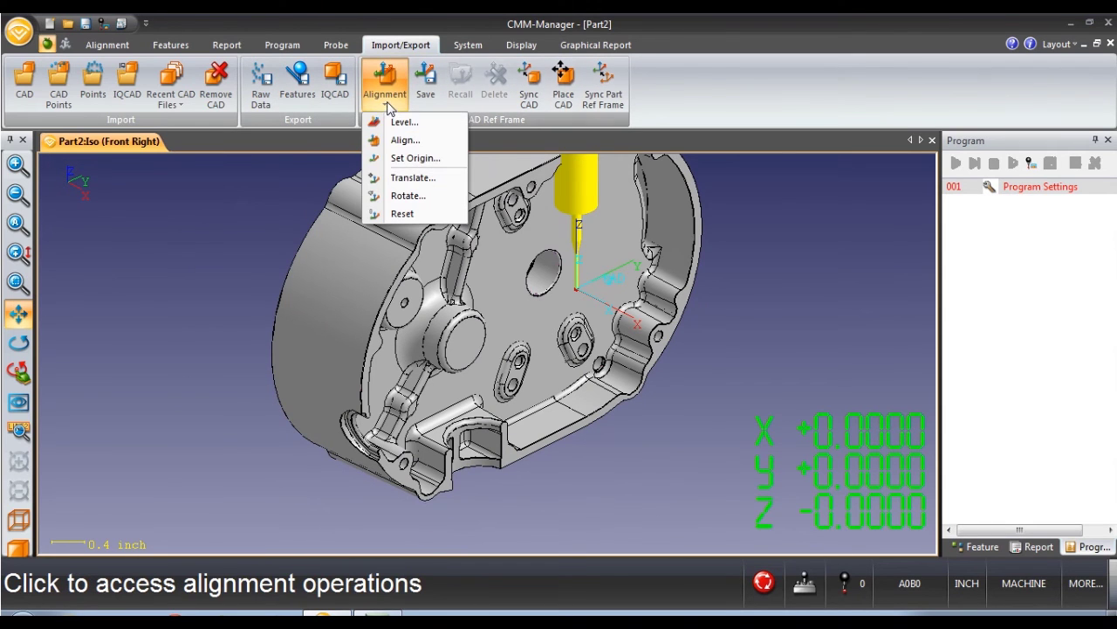
pyautogui.click(410, 158)
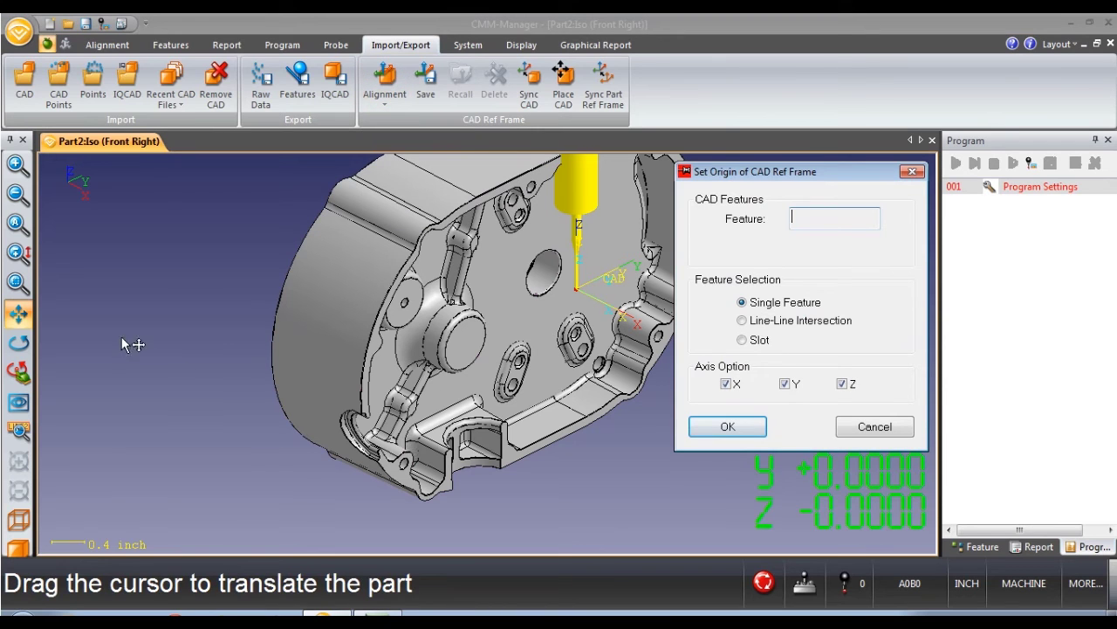
pyautogui.click(18, 312)
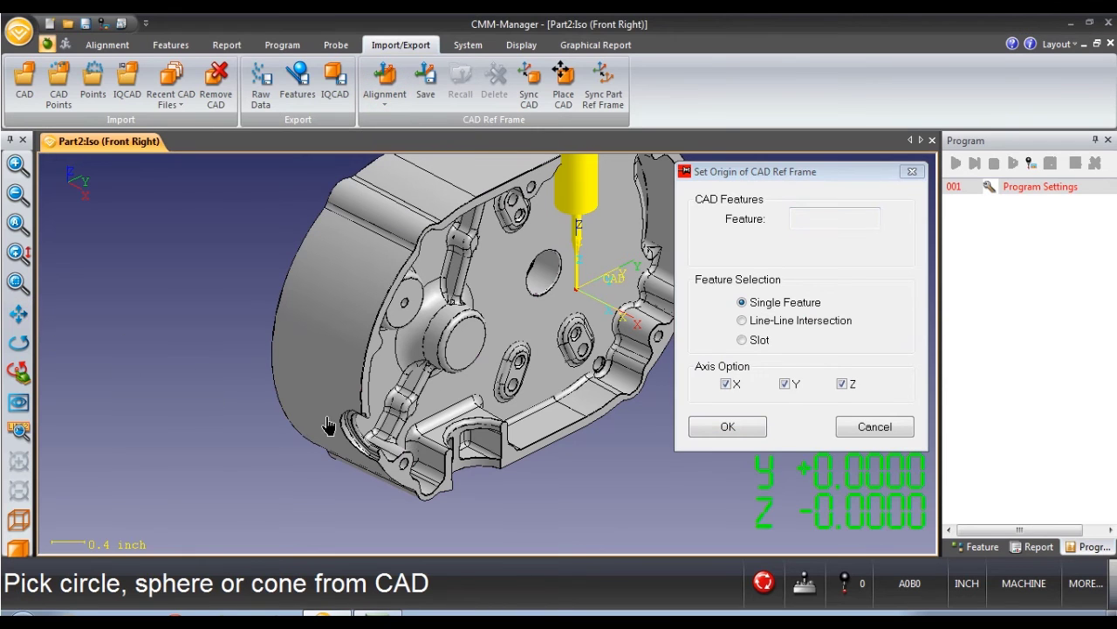
pyautogui.click(404, 470)
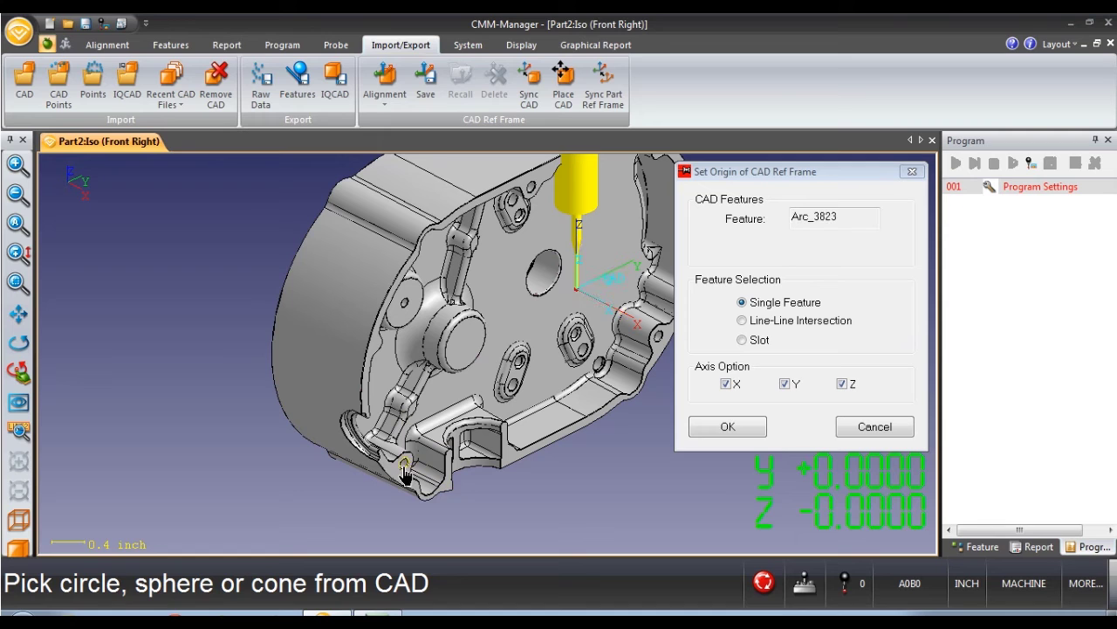
pyautogui.click(726, 384)
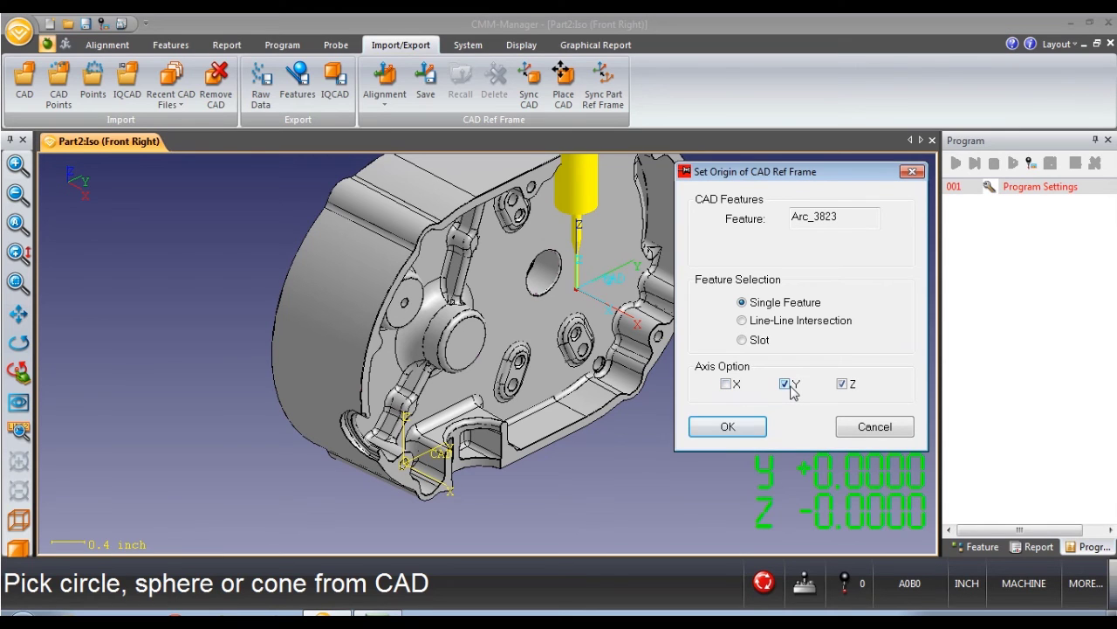
pyautogui.click(729, 426)
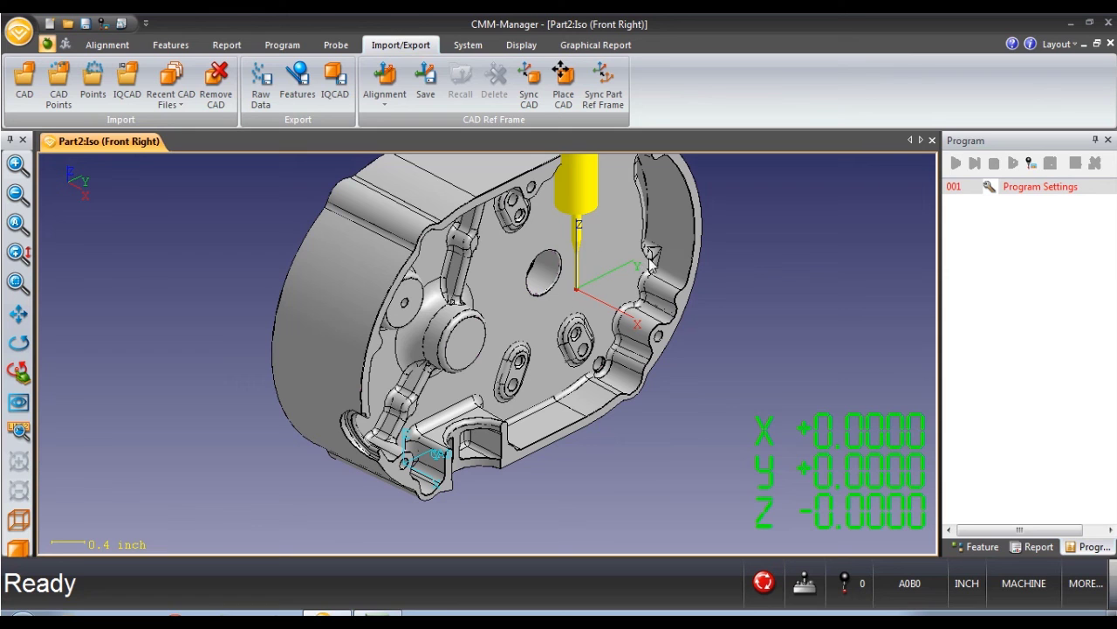
# Sync the CAD model to the new Arc_3823 origin and zoom to fit the whole housing.
pyautogui.click(531, 97)
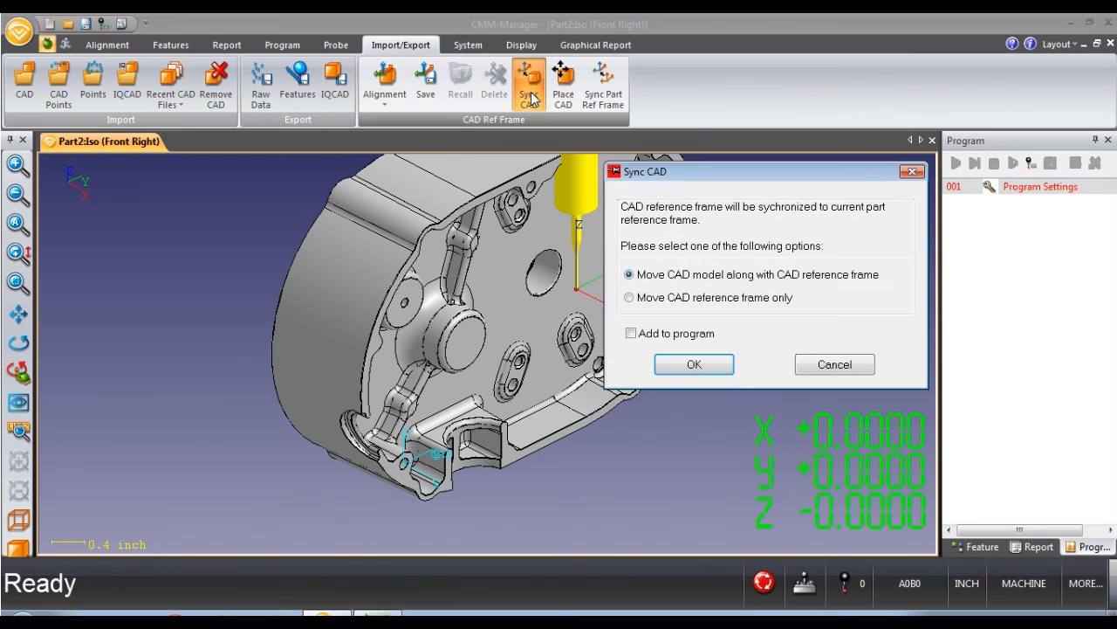
pyautogui.click(695, 365)
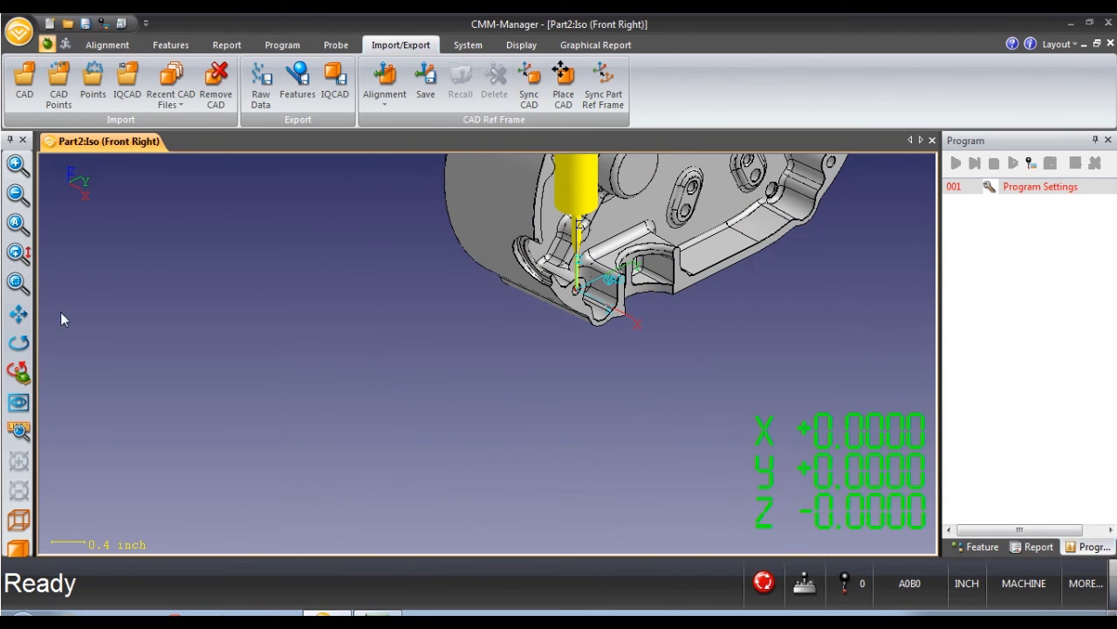
pyautogui.click(19, 223)
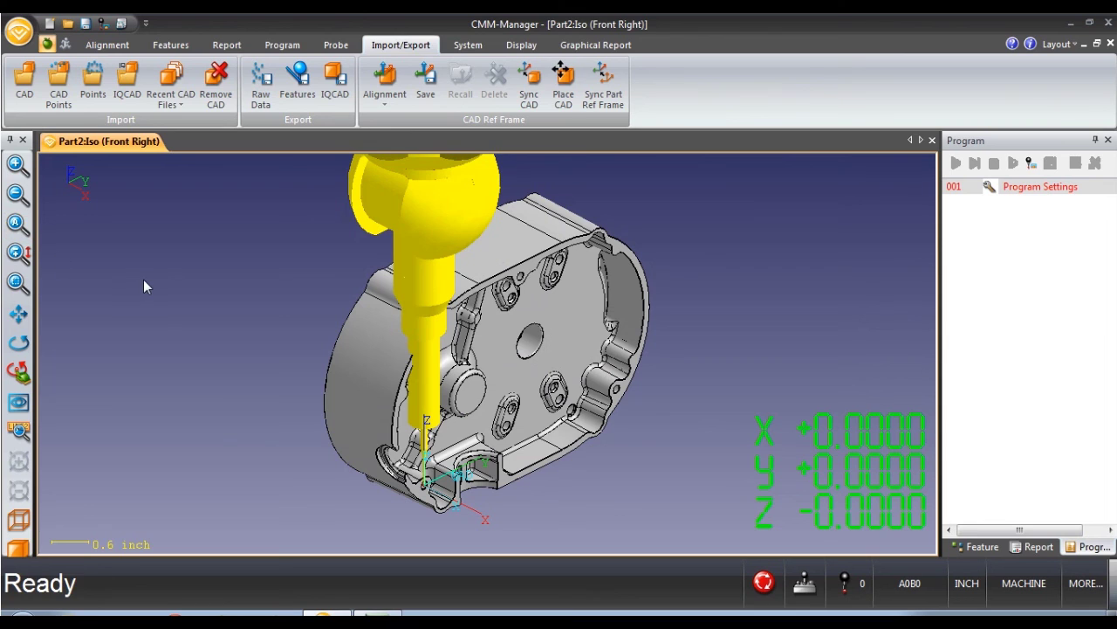